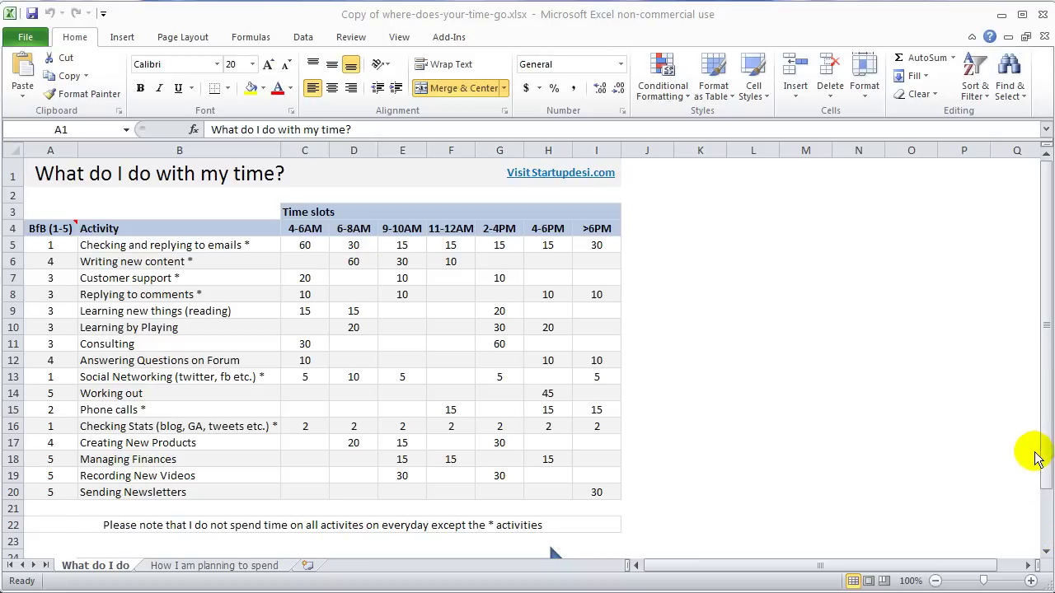
Focus the time-tracking sheet and scroll it down and back up.
left_click(1041, 419)
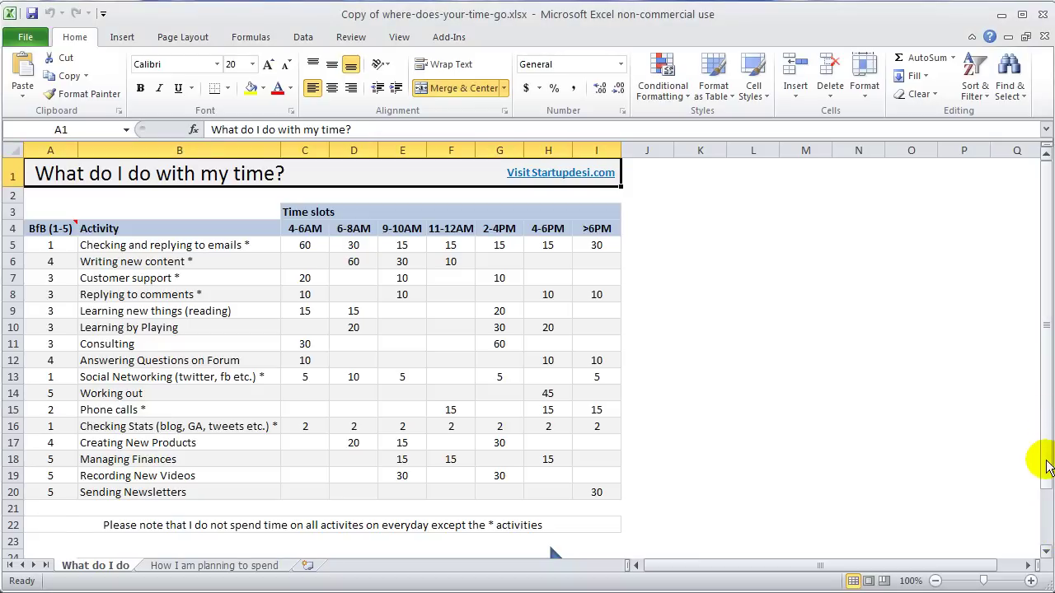
left_click_drag(1046, 454, 1047, 523)
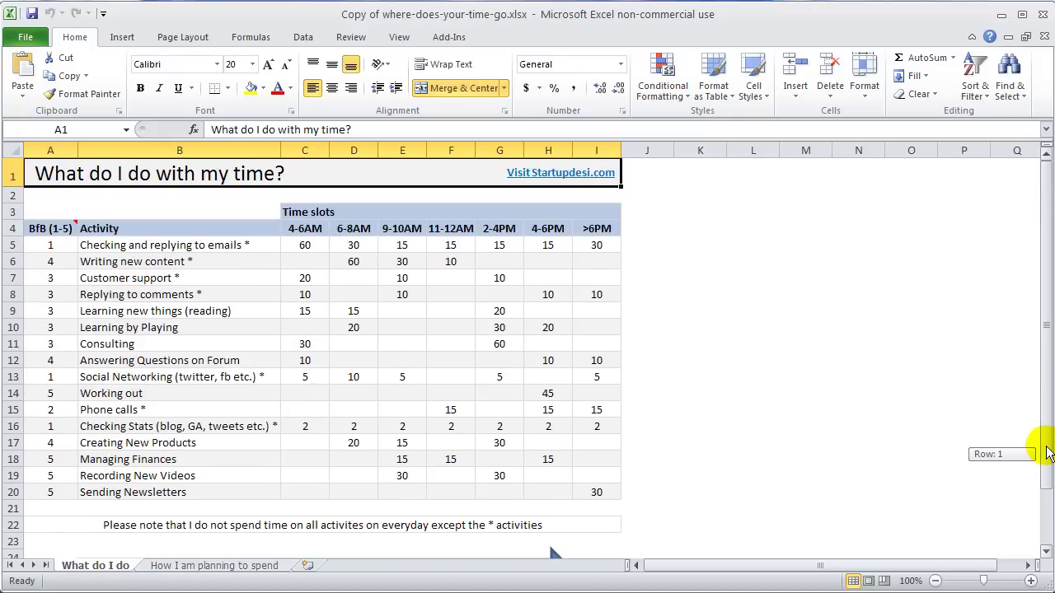
left_click_drag(1046, 524, 1043, 449)
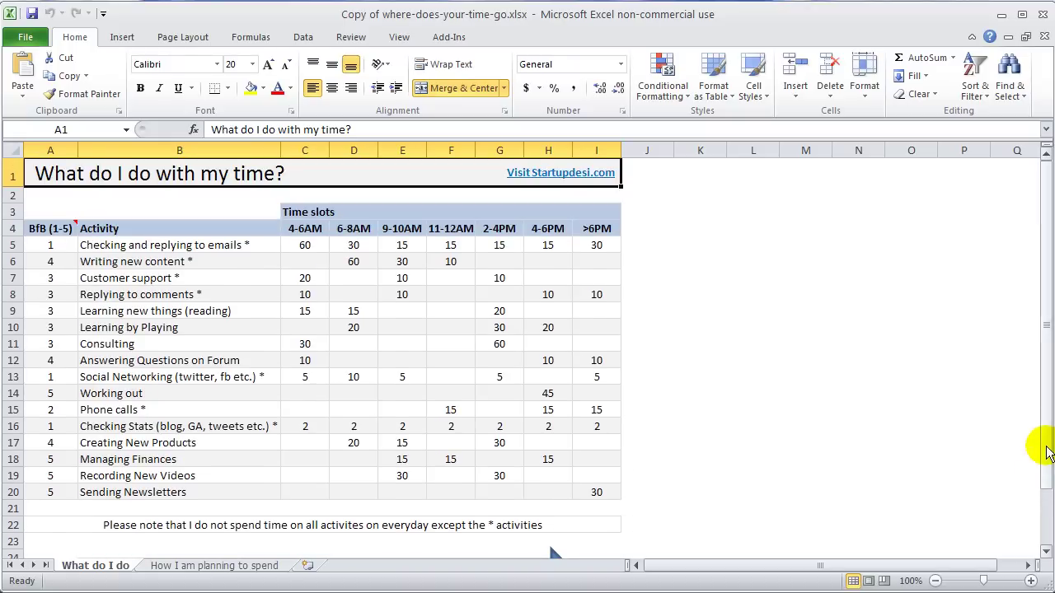
Start Save As and set the file type to PDF (*.pdf).
left_click(23, 39)
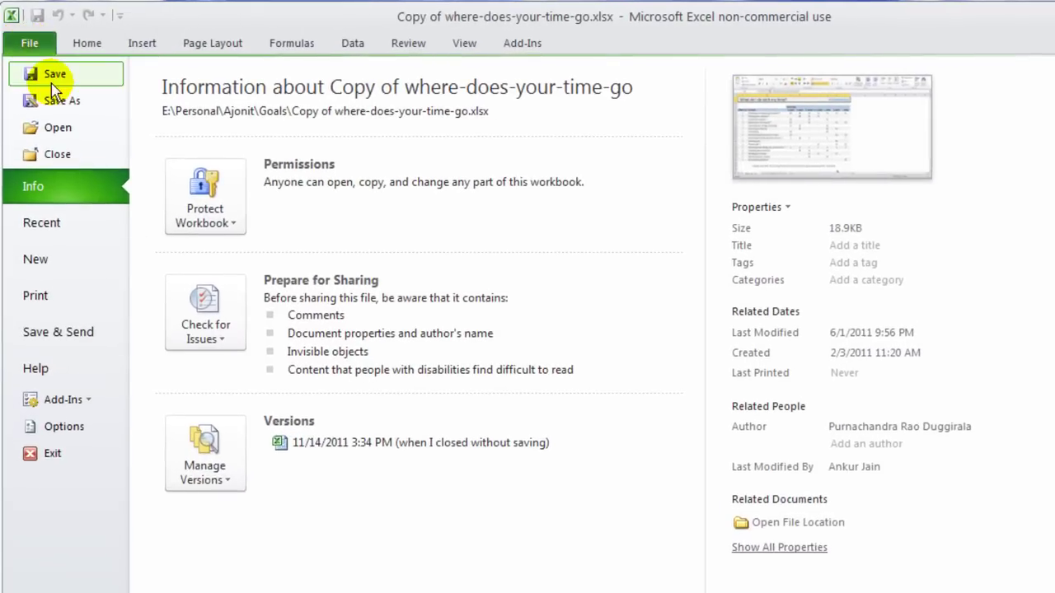
left_click(56, 100)
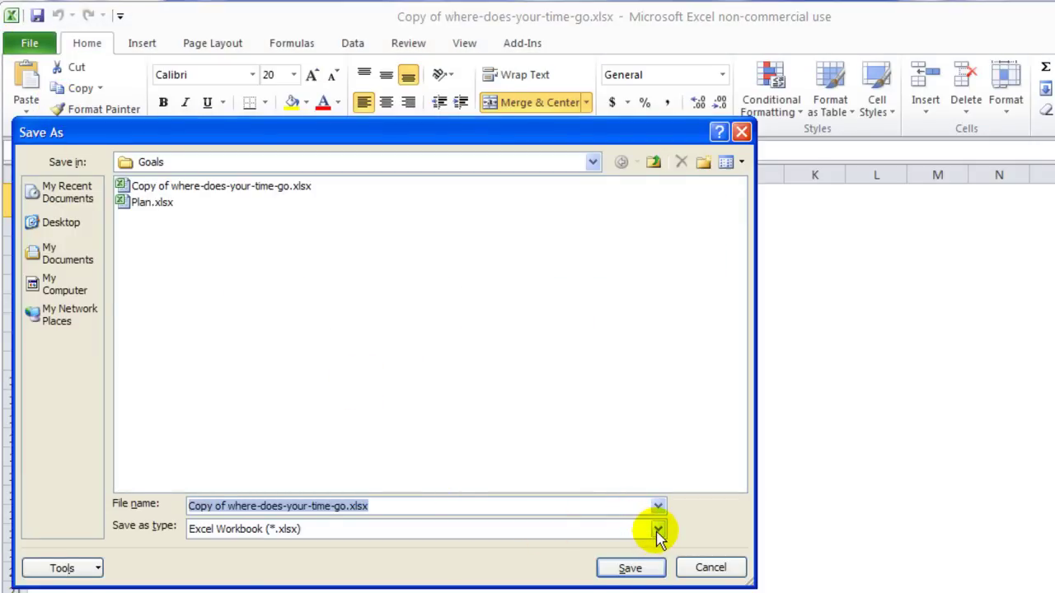
left_click(658, 534)
left_click(658, 592)
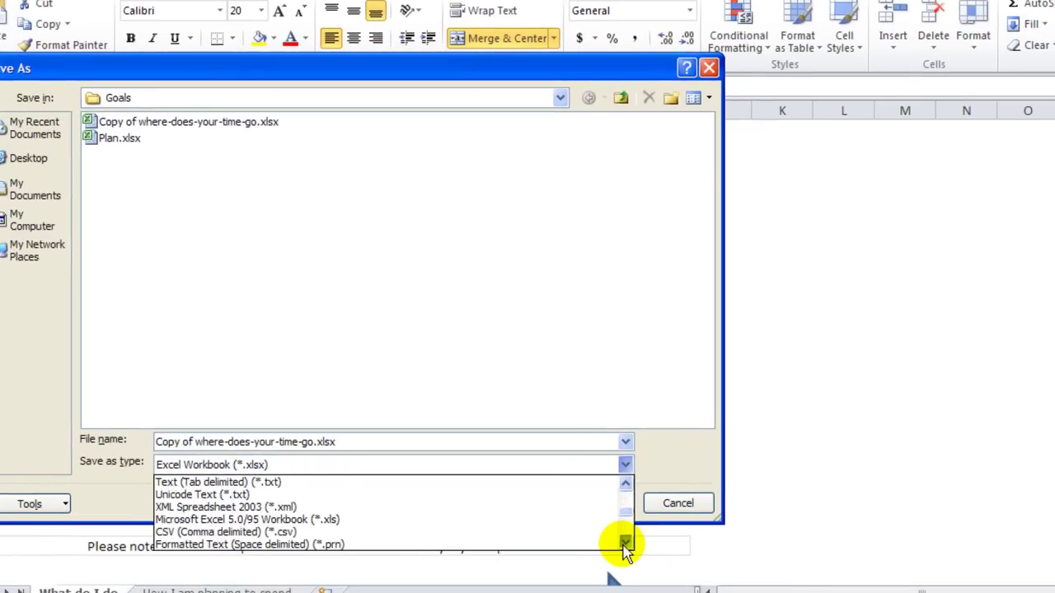
left_click(626, 544)
left_click(625, 544)
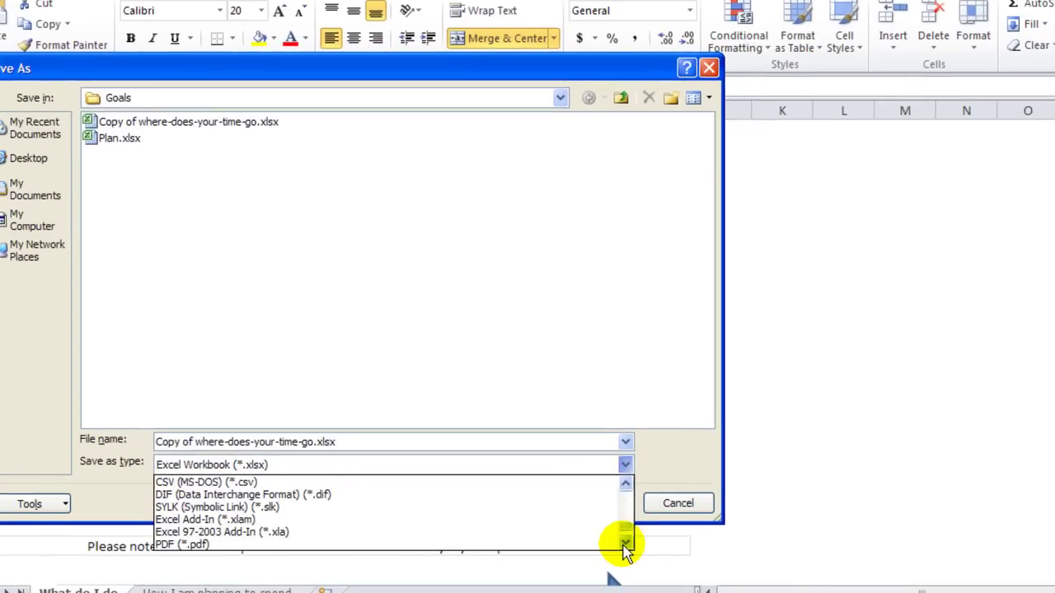
left_click(625, 544)
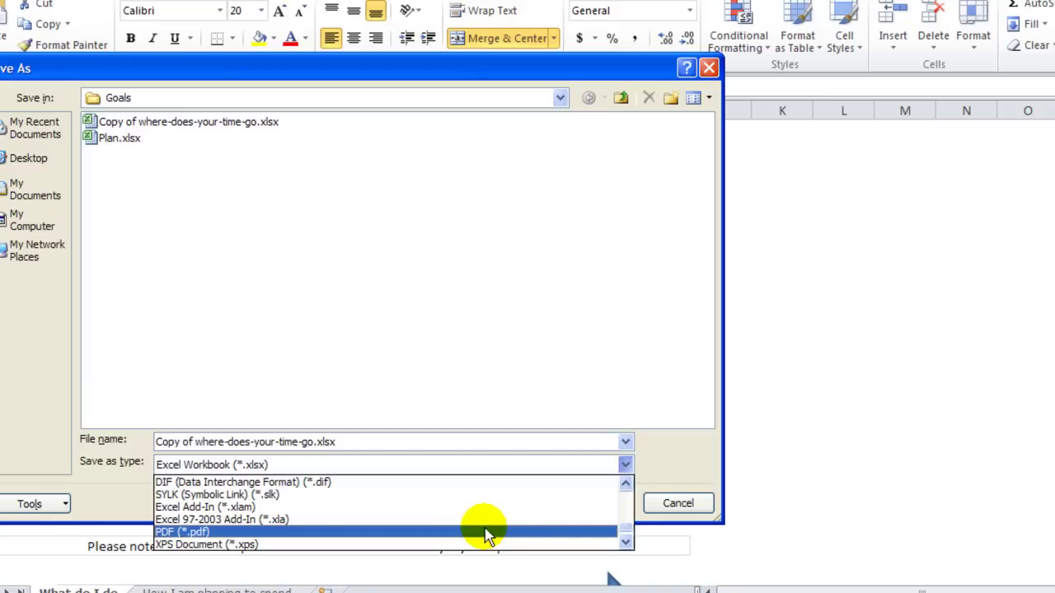
left_click(486, 534)
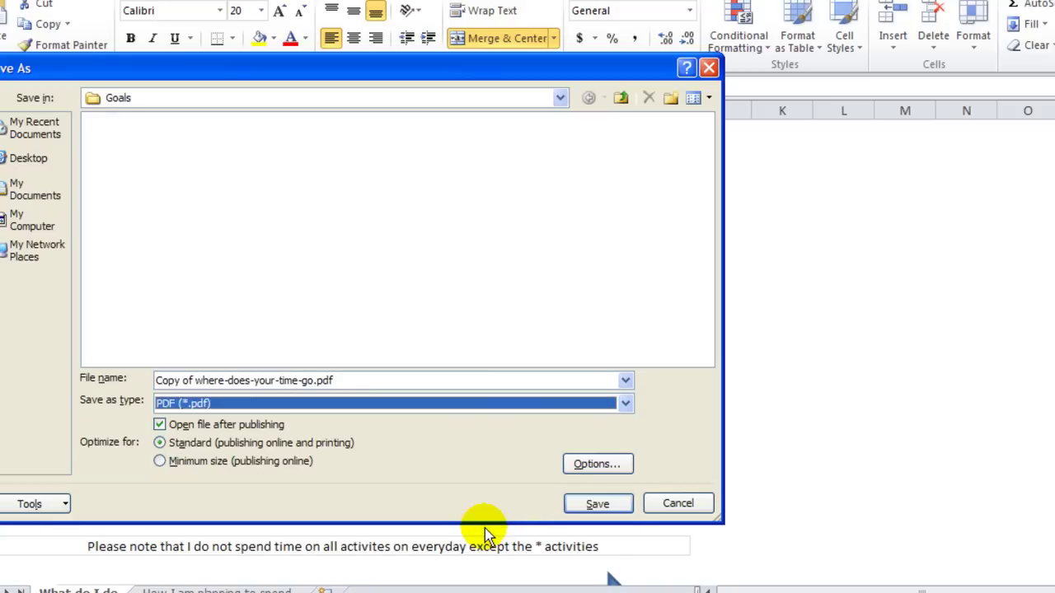
Export the PDF, then maximize and restore the Adobe Reader window.
left_click(597, 504)
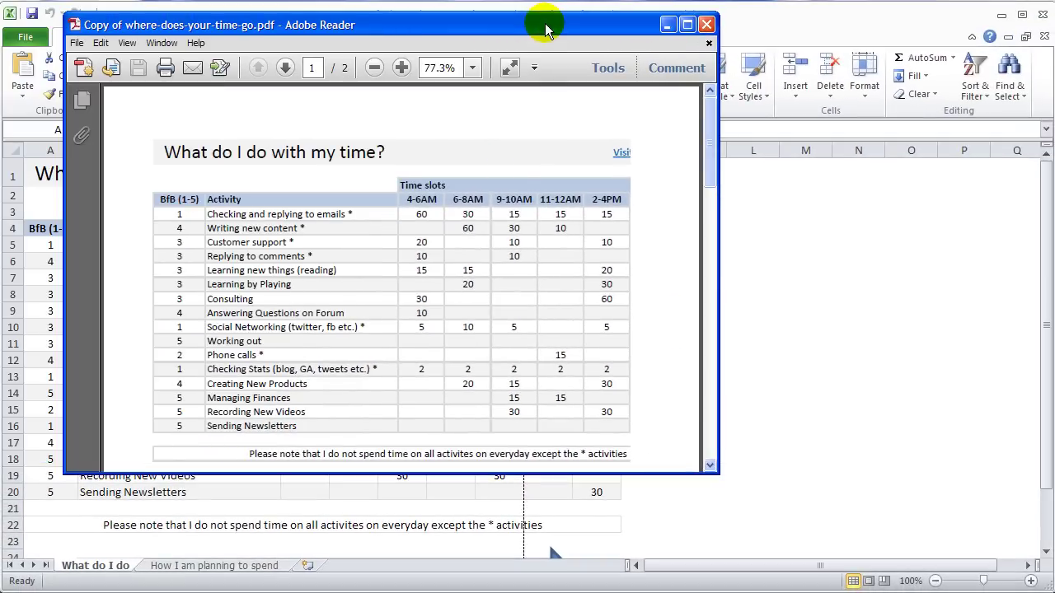
double_click(545, 23)
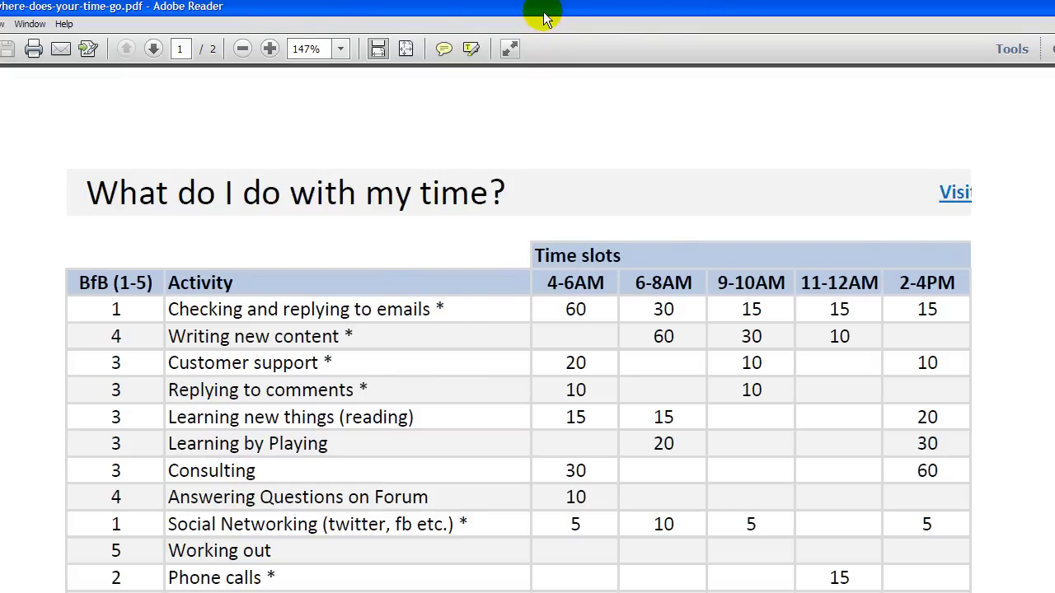
double_click(544, 23)
Move the Reader window and scroll to page two, where the 4-6PM and >6PM columns sit, then back.
left_click(607, 228)
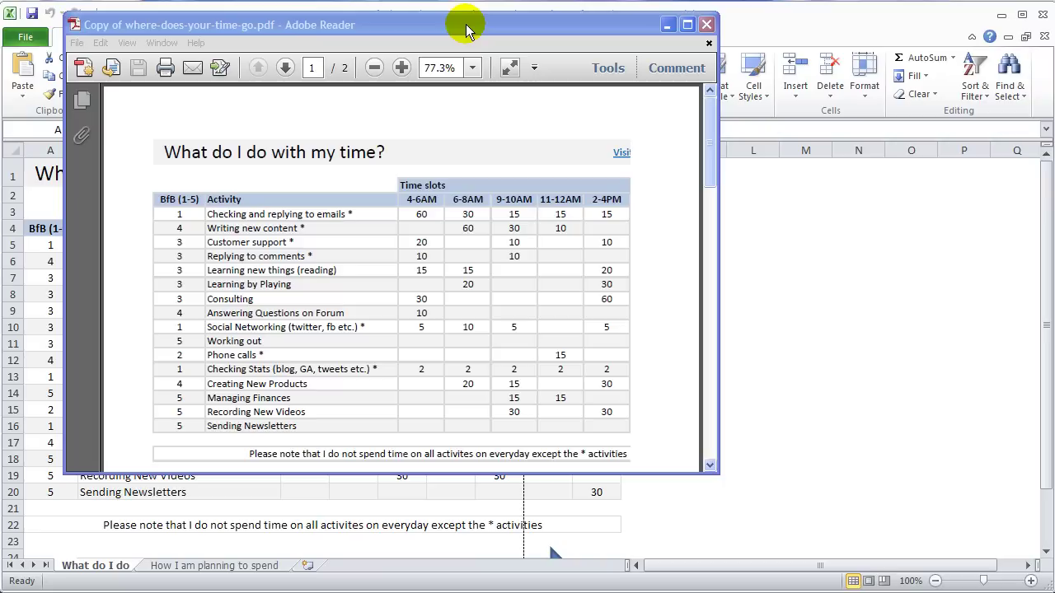
left_click_drag(465, 24, 509, 284)
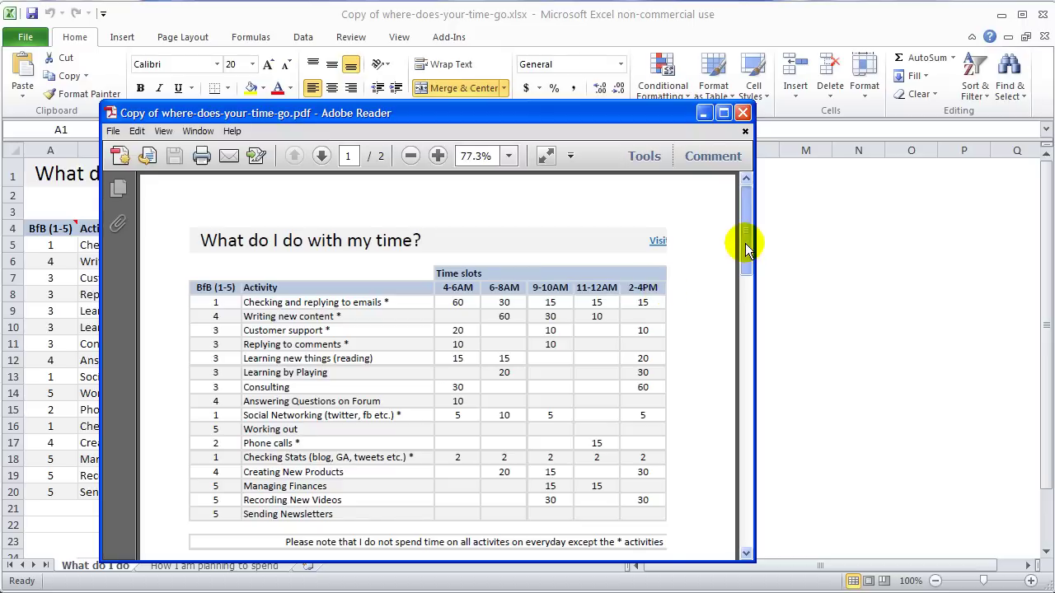
left_click_drag(744, 247, 742, 368)
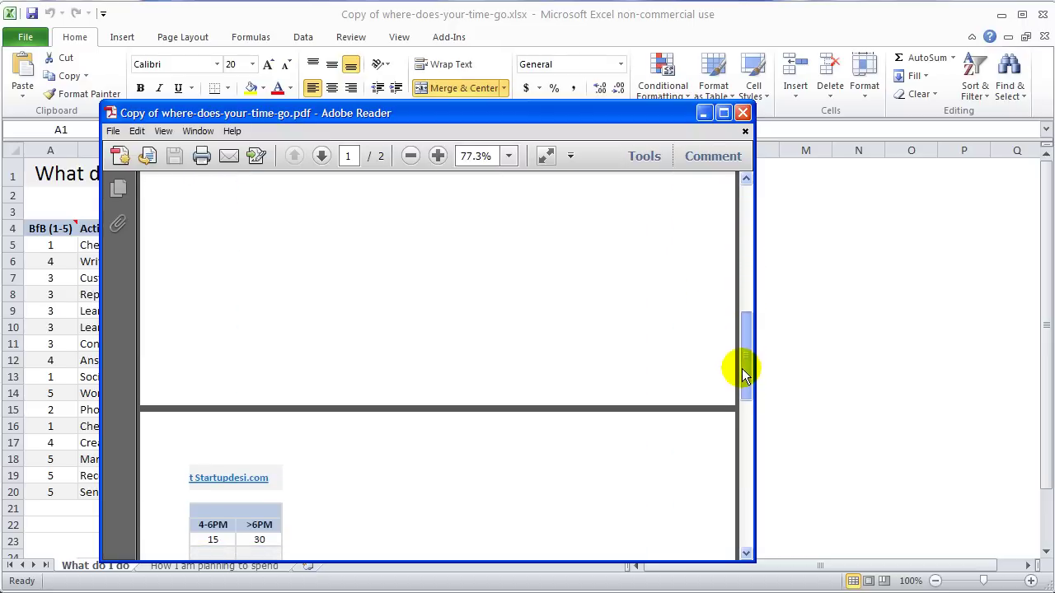
left_click_drag(741, 368, 741, 431)
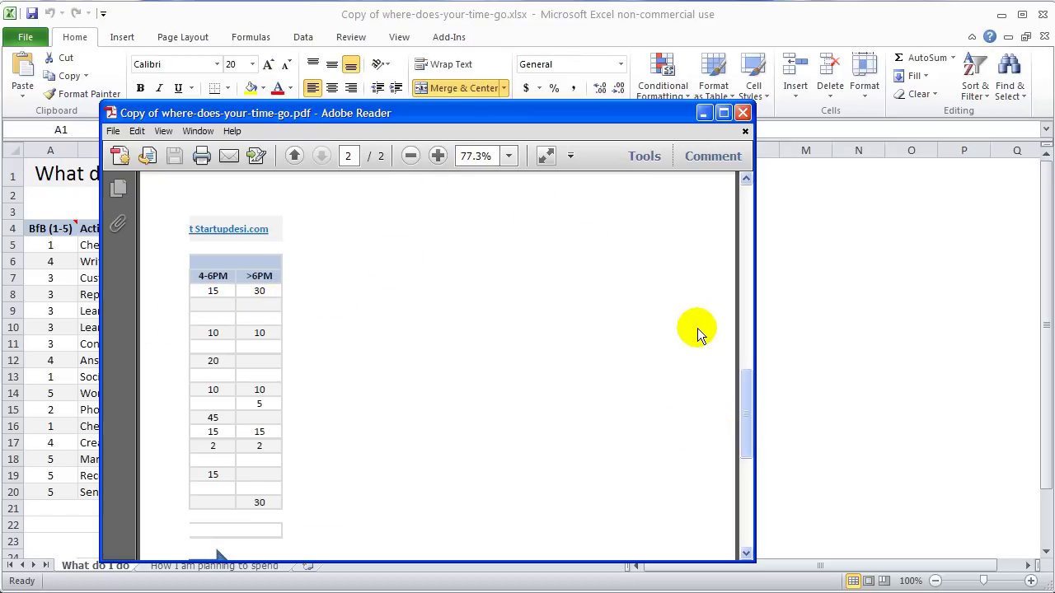
left_click_drag(746, 393, 743, 200)
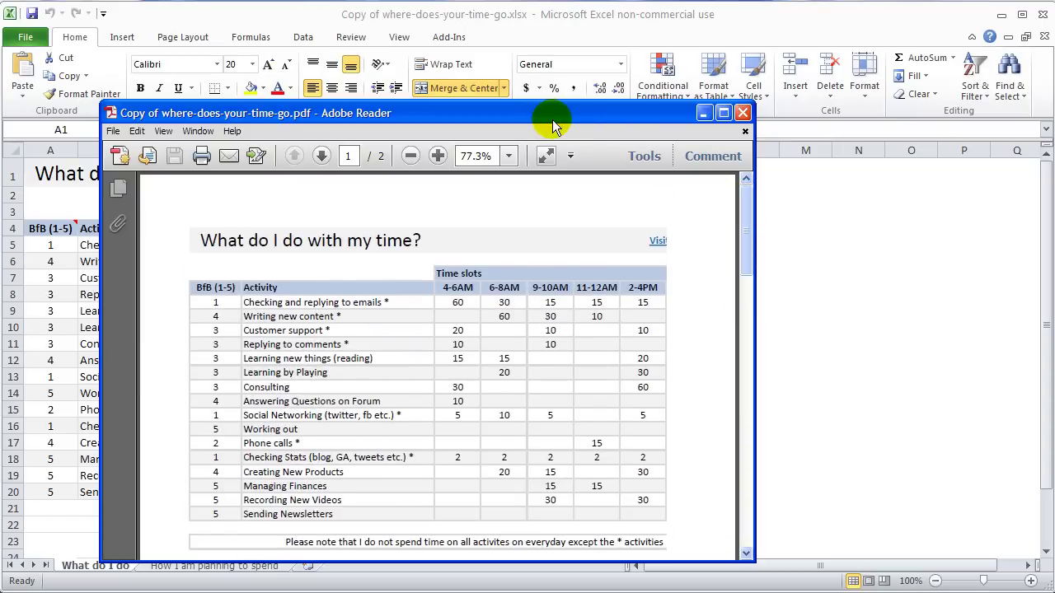
Switch back from Adobe Reader to the Excel time-tracking worksheet.
left_click(808, 191)
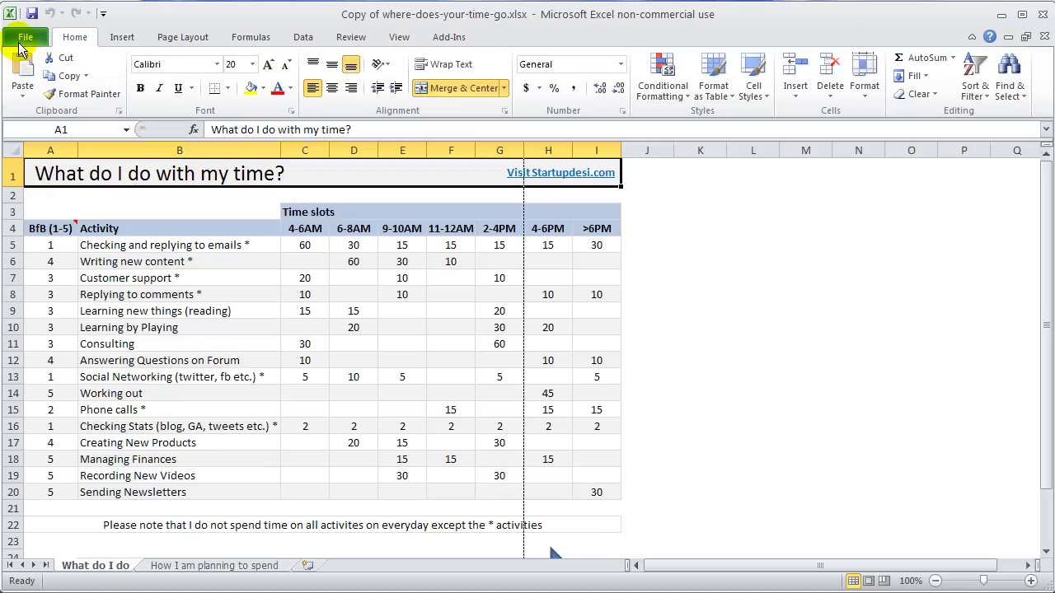
View the Advanced page of Excel Options, then close the dialog without changes.
left_click(25, 40)
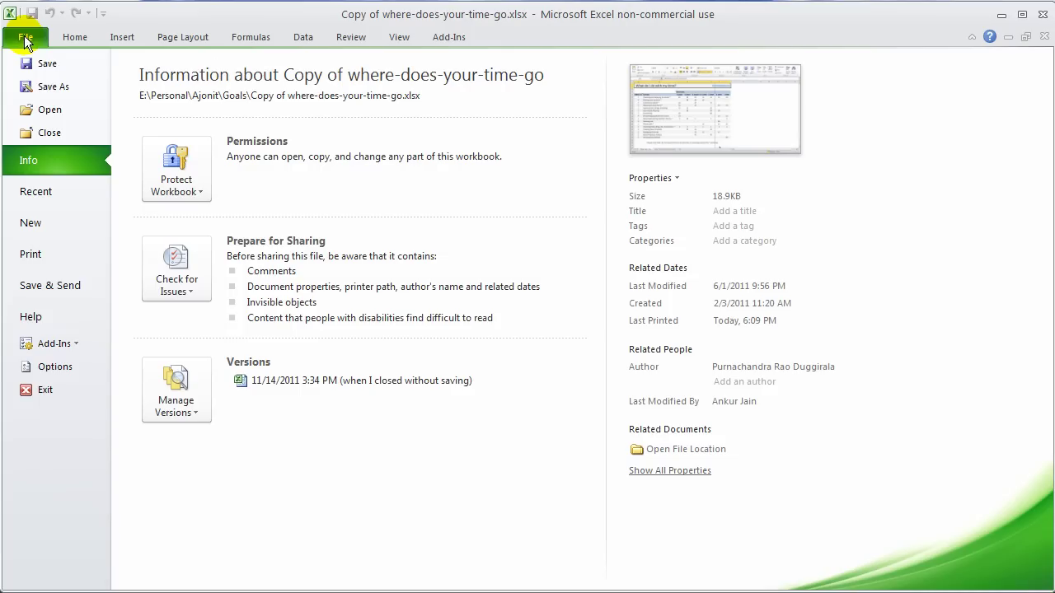
left_click(72, 363)
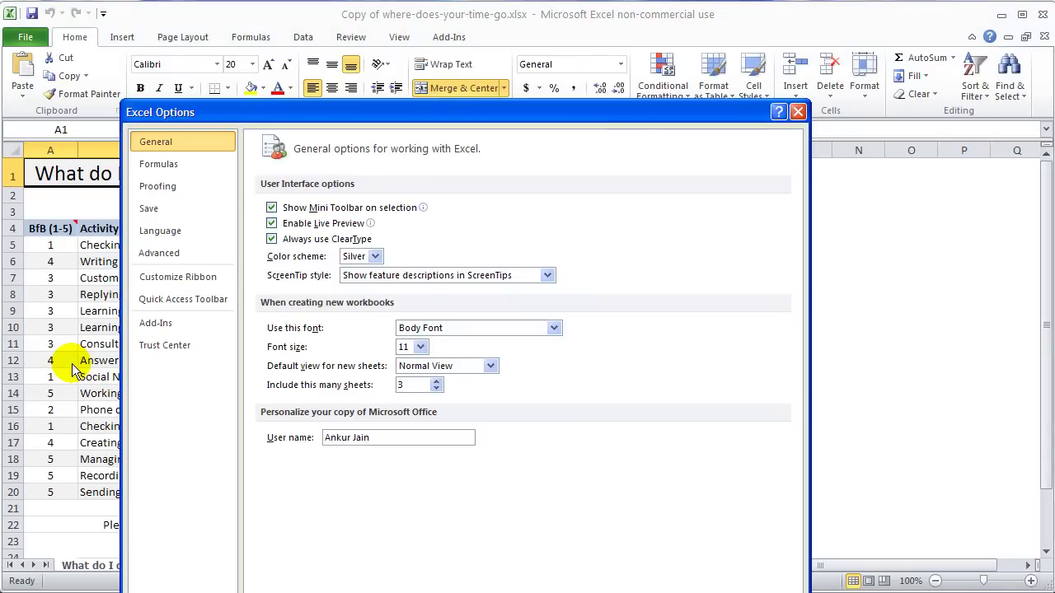
left_click(158, 253)
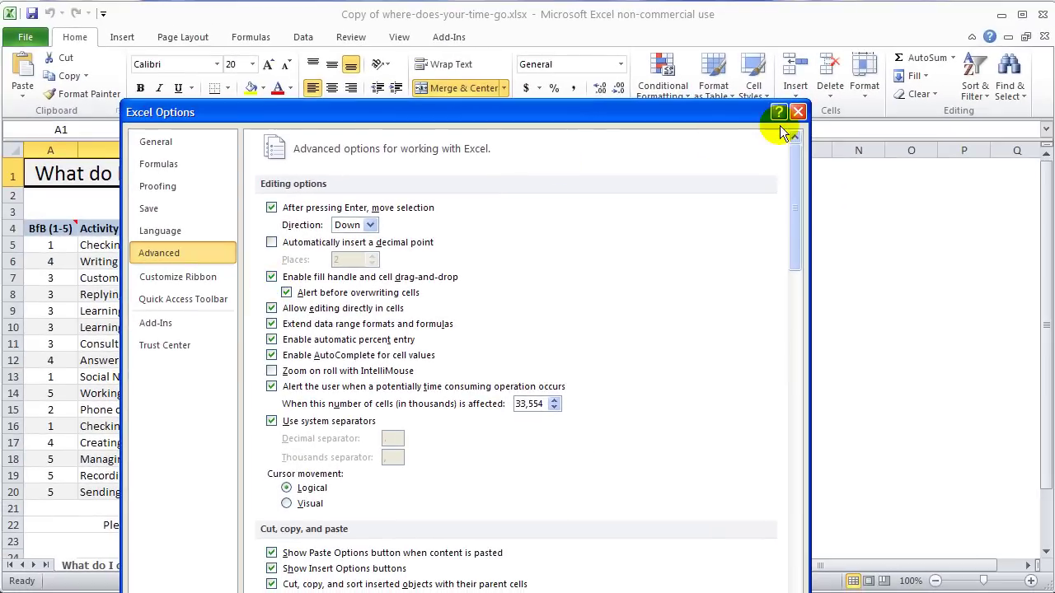
left_click(800, 112)
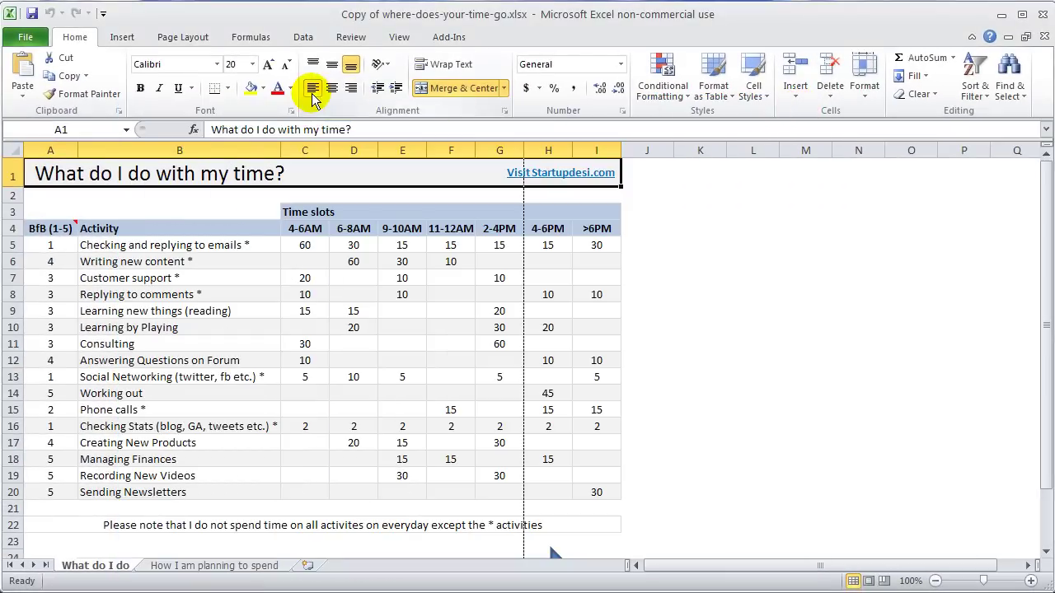
In Page Break Preview, drag the break from column H to past column I.
left_click(399, 39)
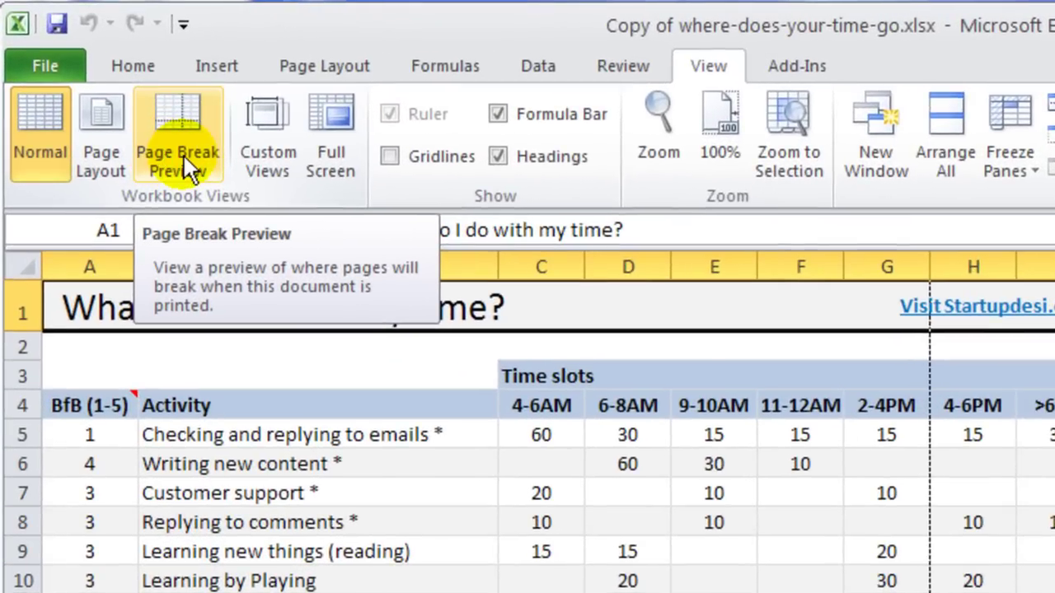
left_click(183, 132)
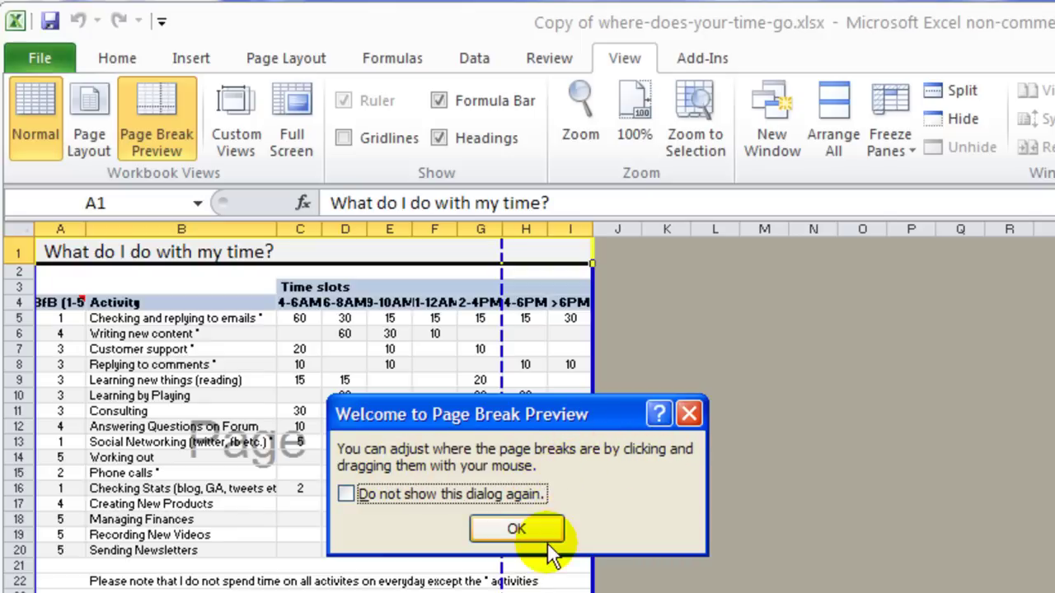
left_click(514, 530)
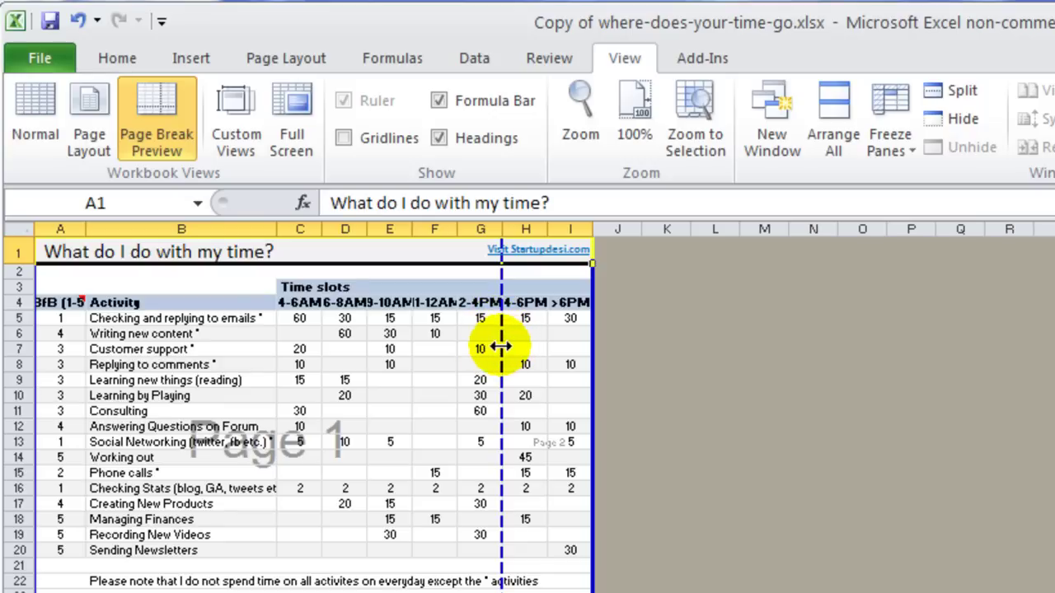
left_click_drag(502, 347, 592, 347)
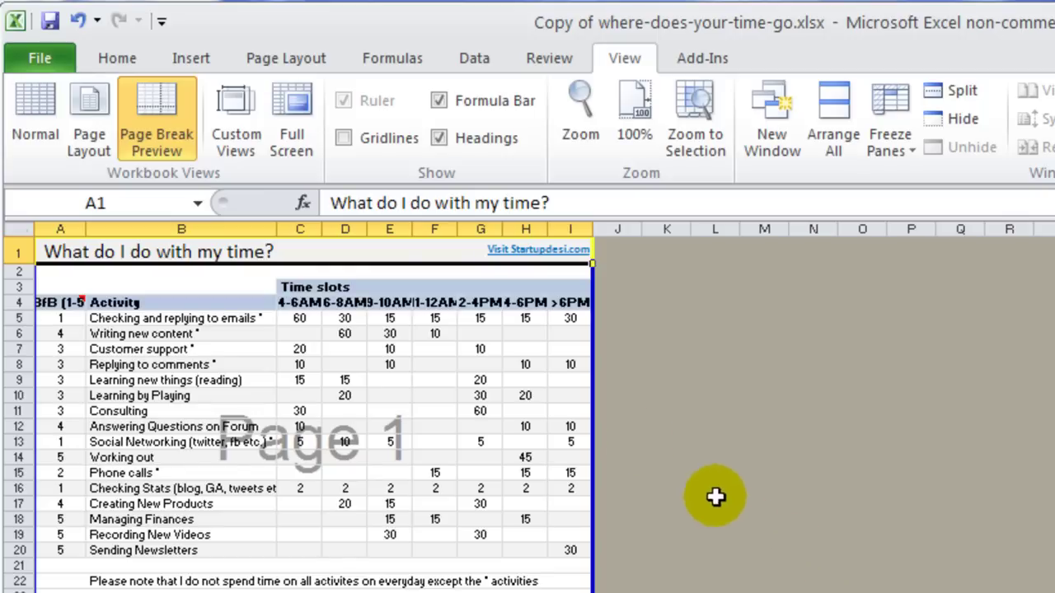
Return to Normal view and check the sheet's print preview.
left_click(26, 116)
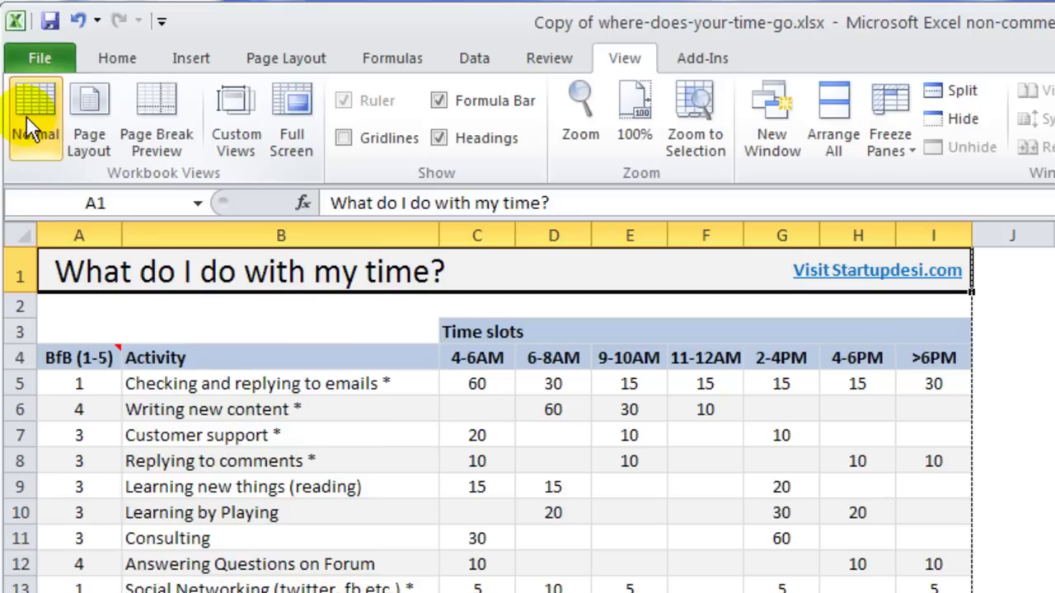
left_click(111, 63)
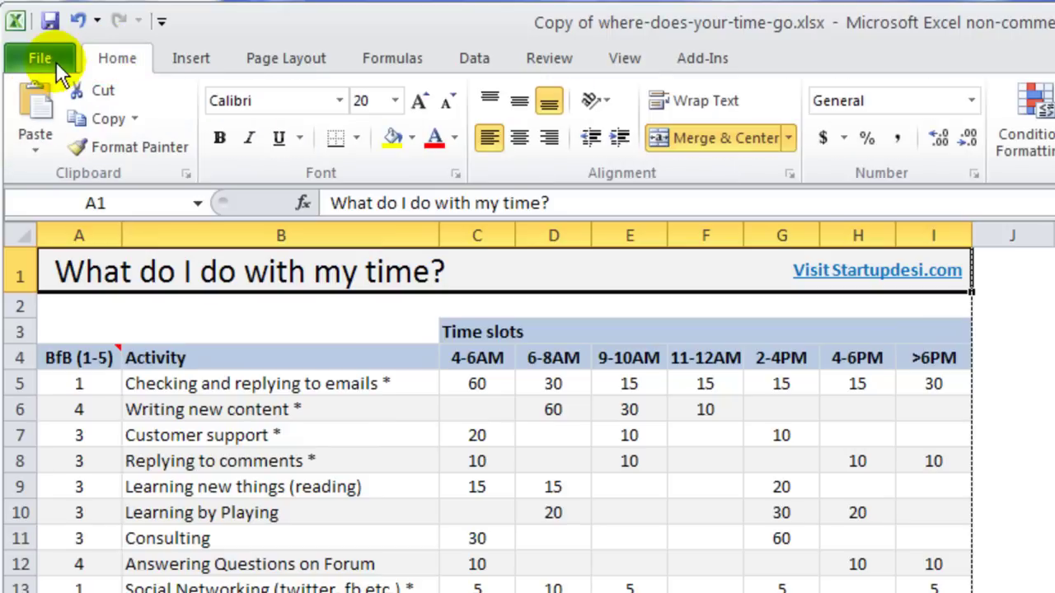
left_click(33, 61)
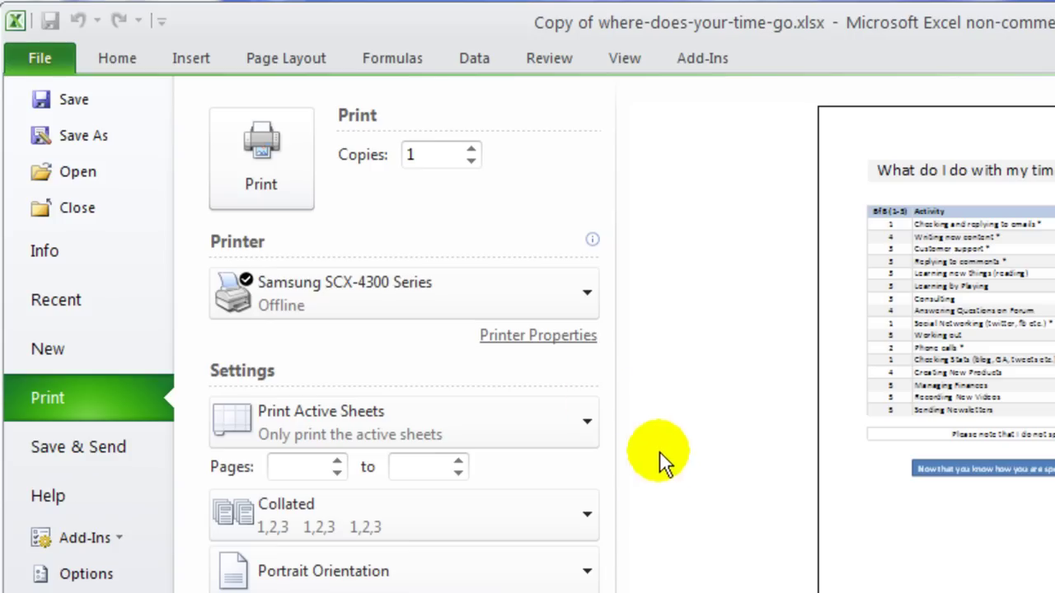
left_click(33, 60)
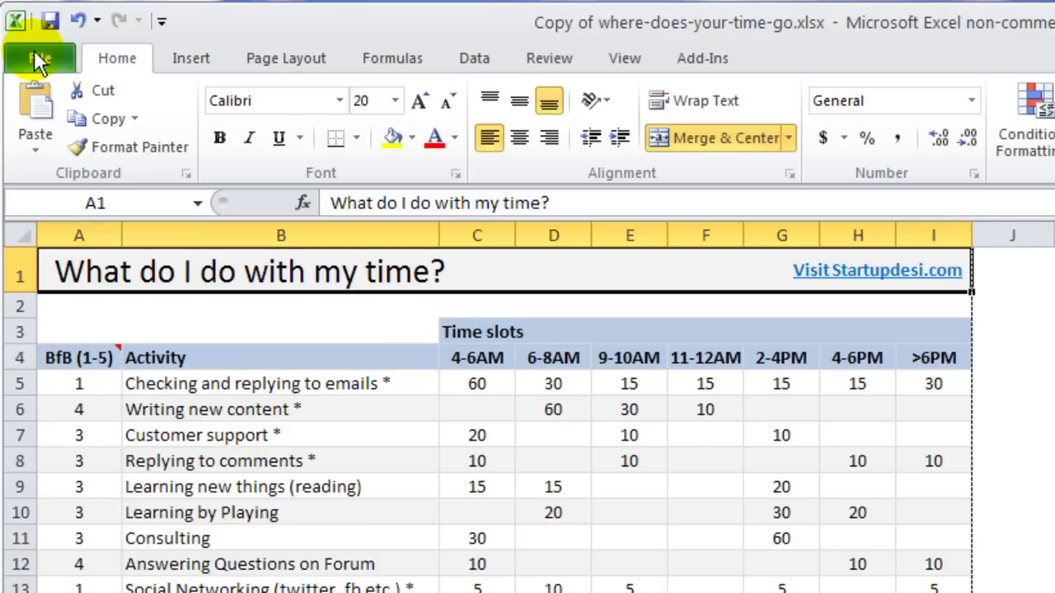
Save as PDF (*.pdf), replacing the existing Copy of where-does-your-time-go.pdf.
left_click(35, 54)
left_click(79, 126)
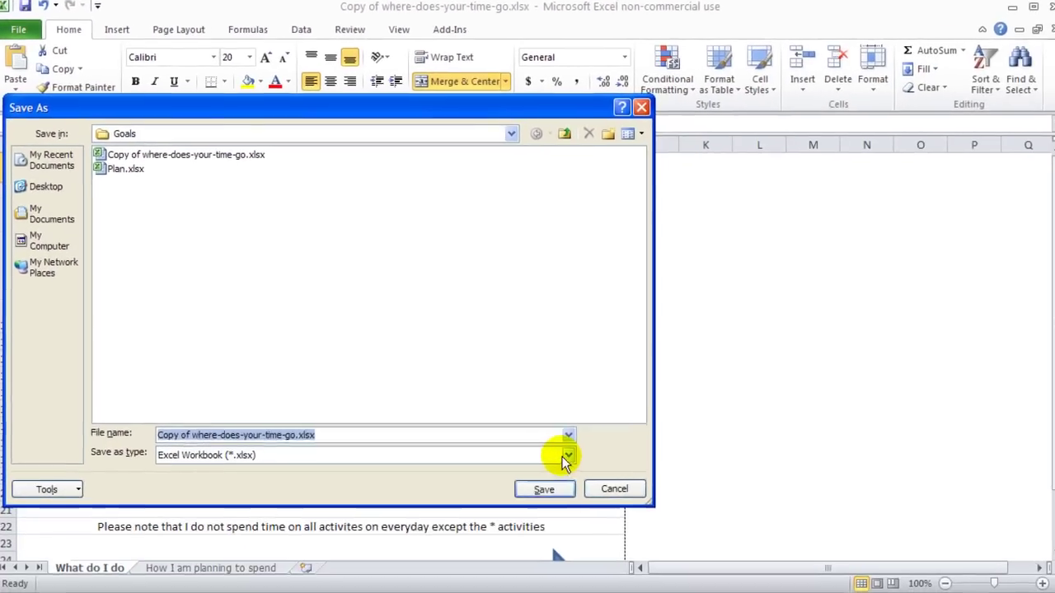
left_click(565, 452)
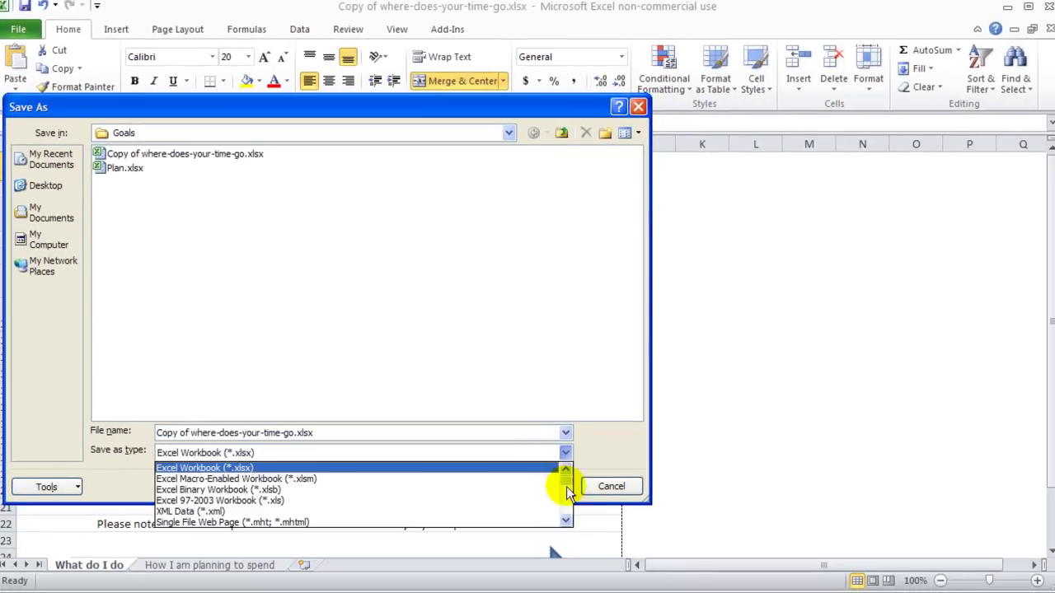
left_click(565, 519)
left_click(565, 521)
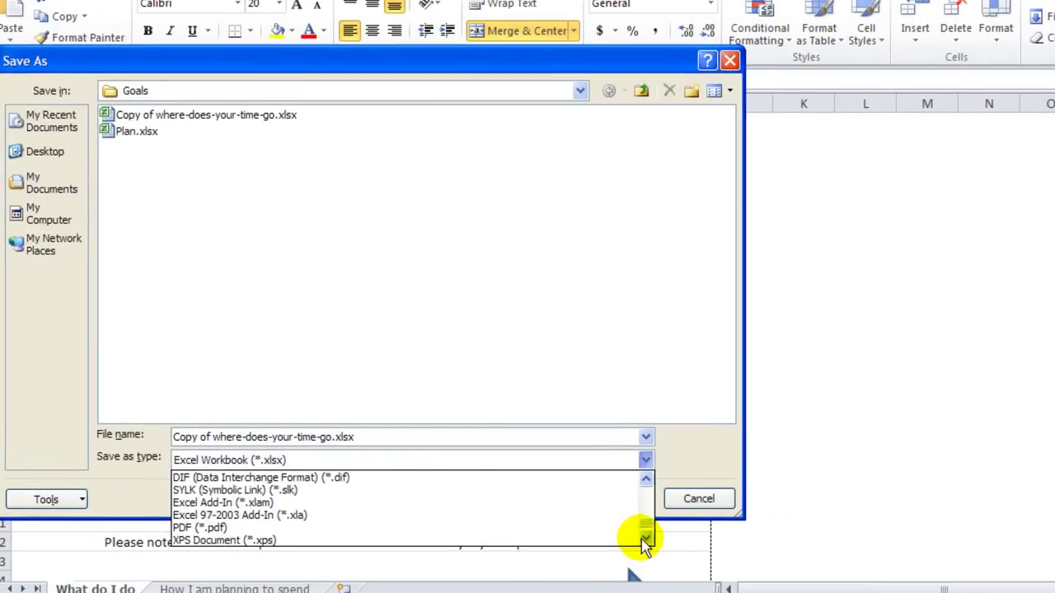
left_click(461, 528)
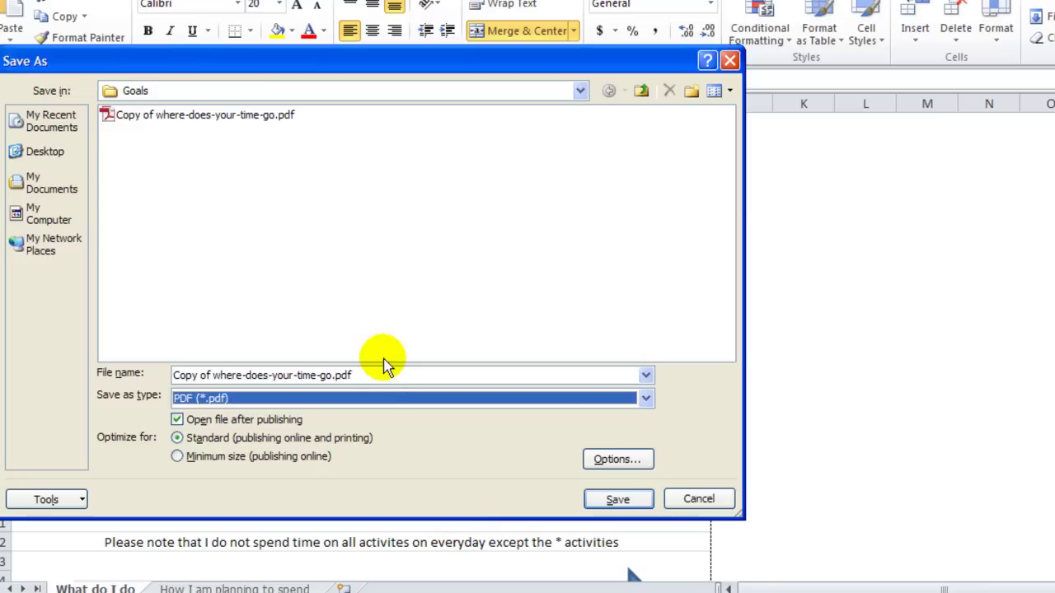
left_click(618, 500)
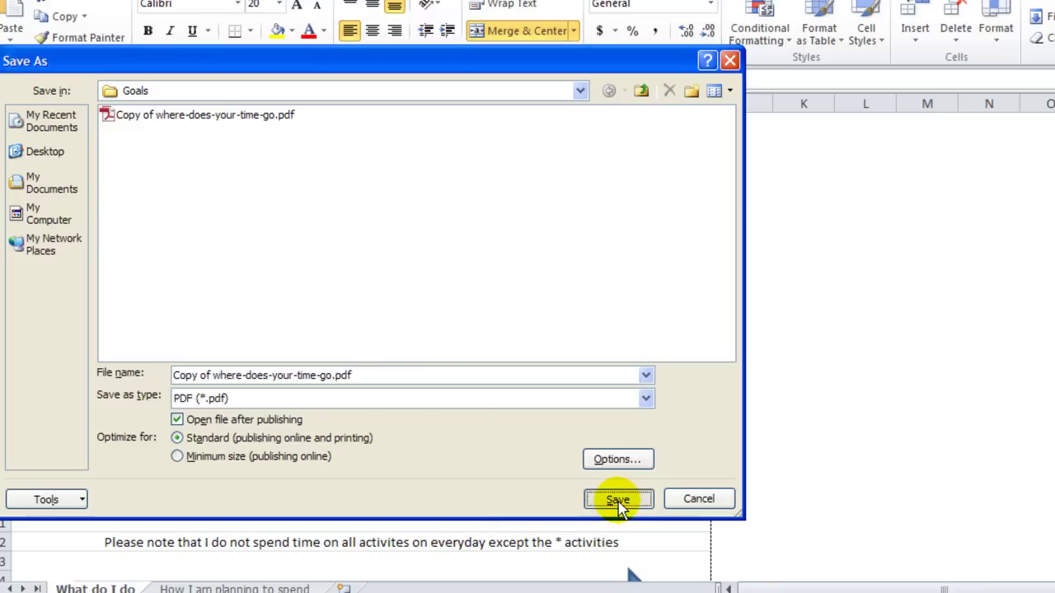
left_click(564, 406)
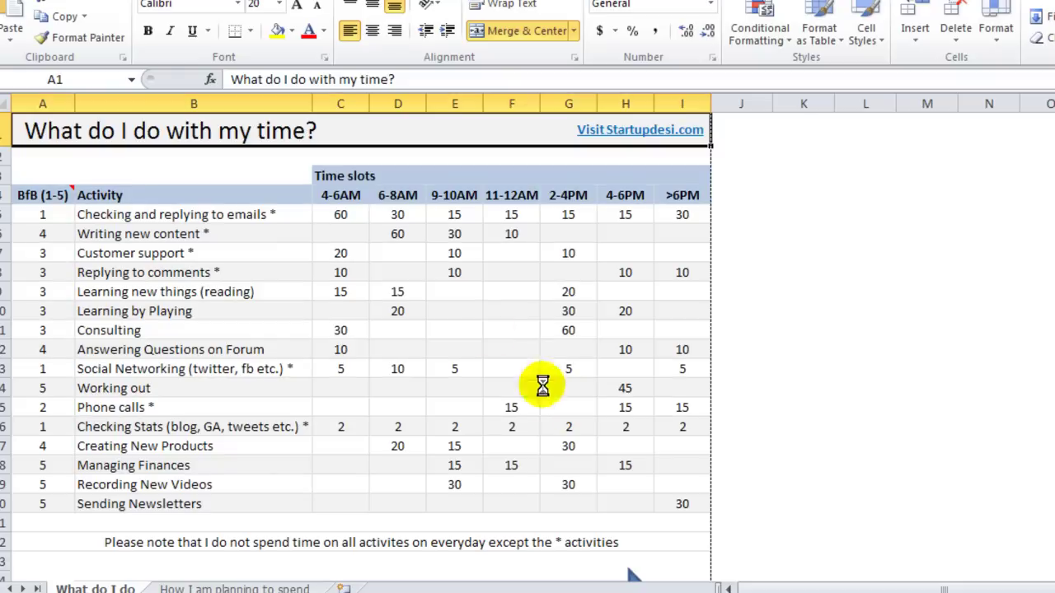